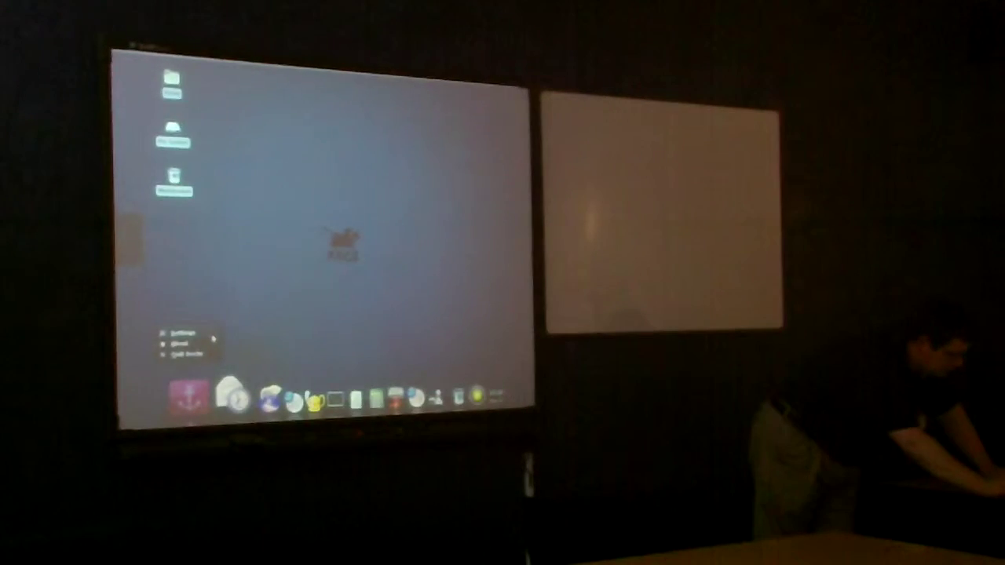
Step: Open the Cairo-Dock configuration window from the dock menu, then bring the dock's right-click menu back up
{"action": "left_click", "coordinate": [188, 333]}
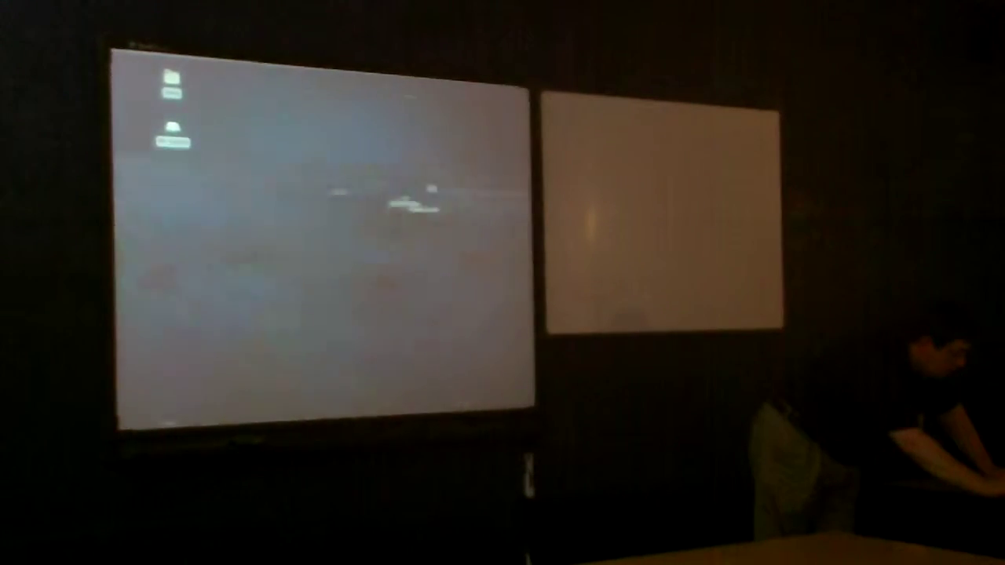
{"action": "right_click", "coordinate": [198, 402]}
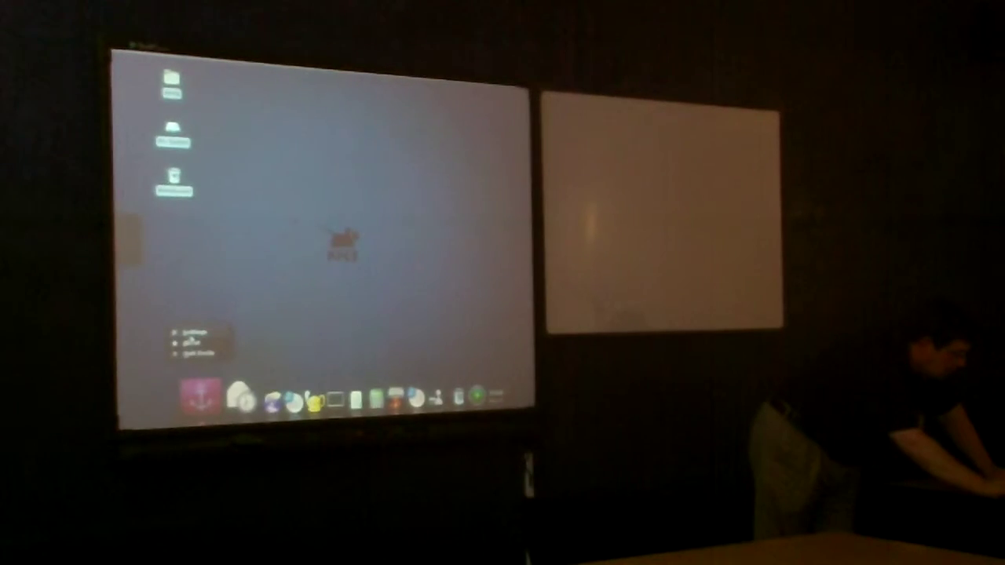